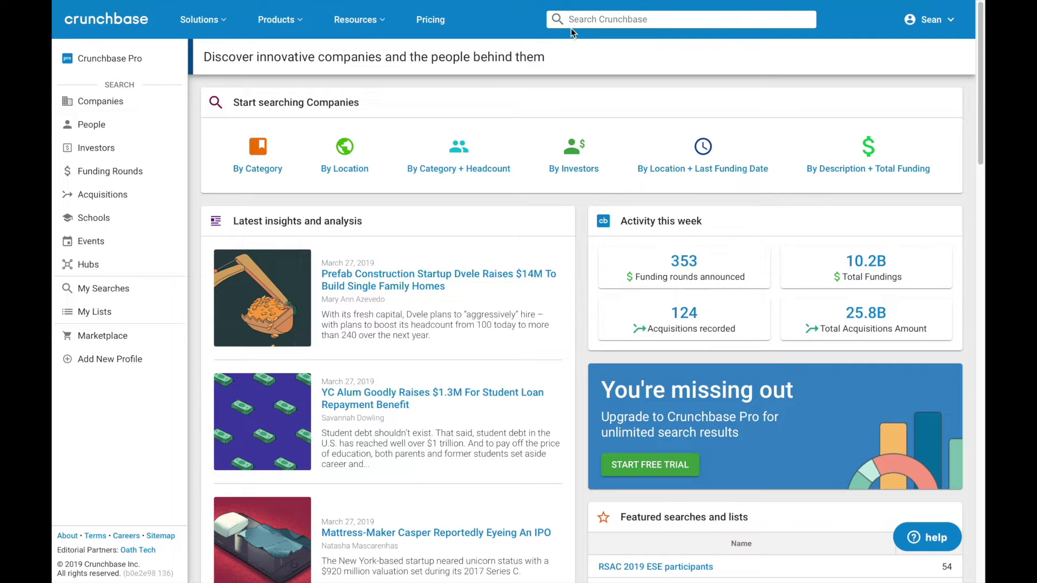
Search Crunchbase for "apple" and open the Apple company profile from the organization results.
left_click(572, 21)
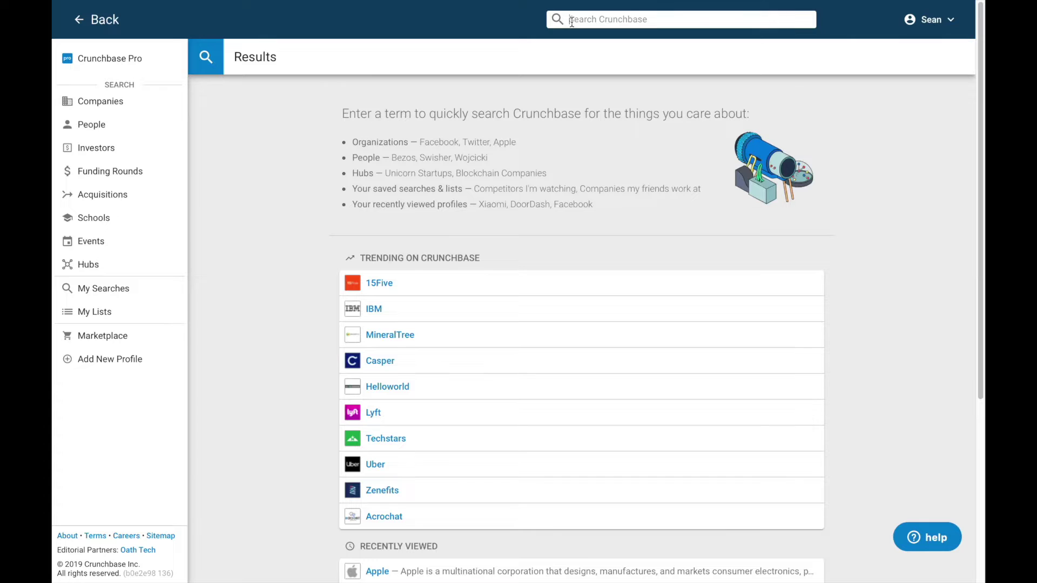
type("apple")
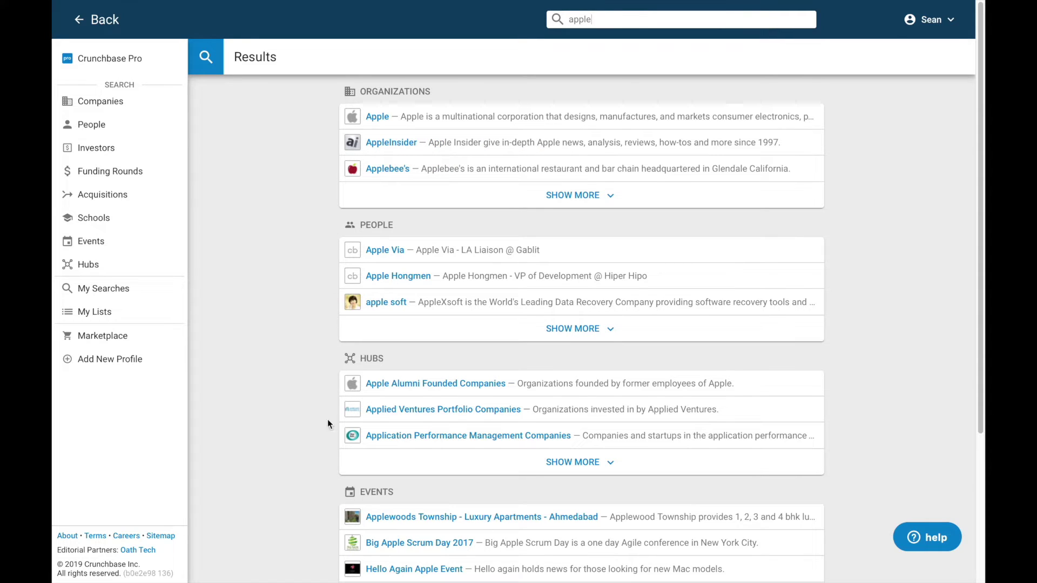
left_click(376, 118)
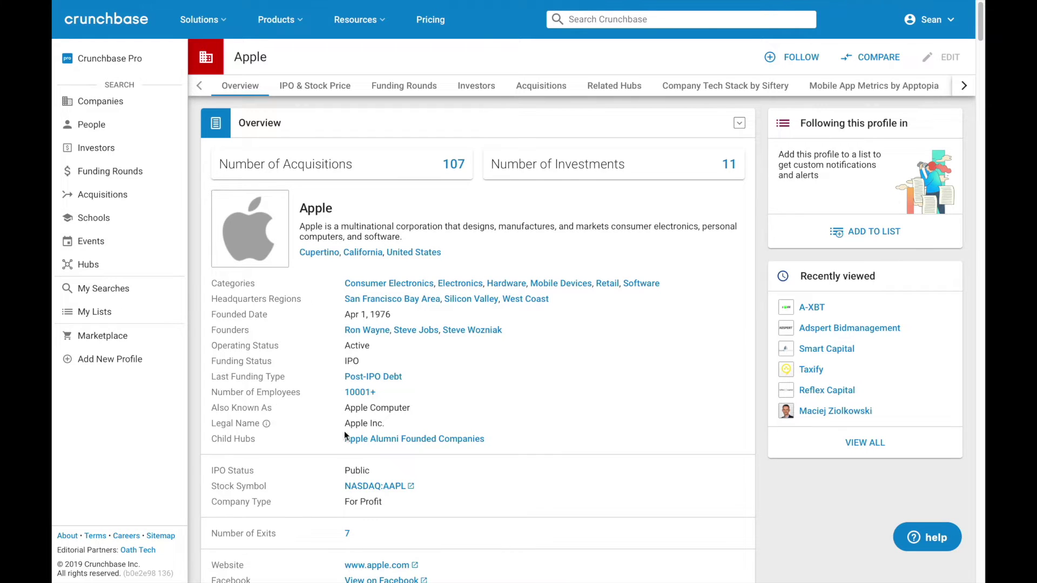
Review Apple's company overview, IPO and stock price, funding rounds, investors and acquisitions.
scroll(338, 434, "down", 10)
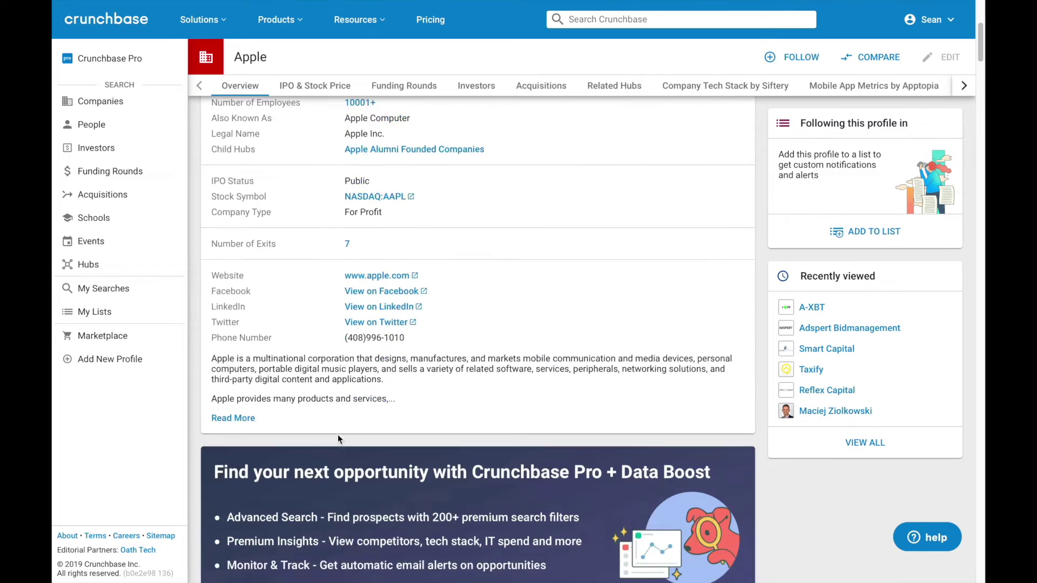
scroll(338, 435, "down", 3)
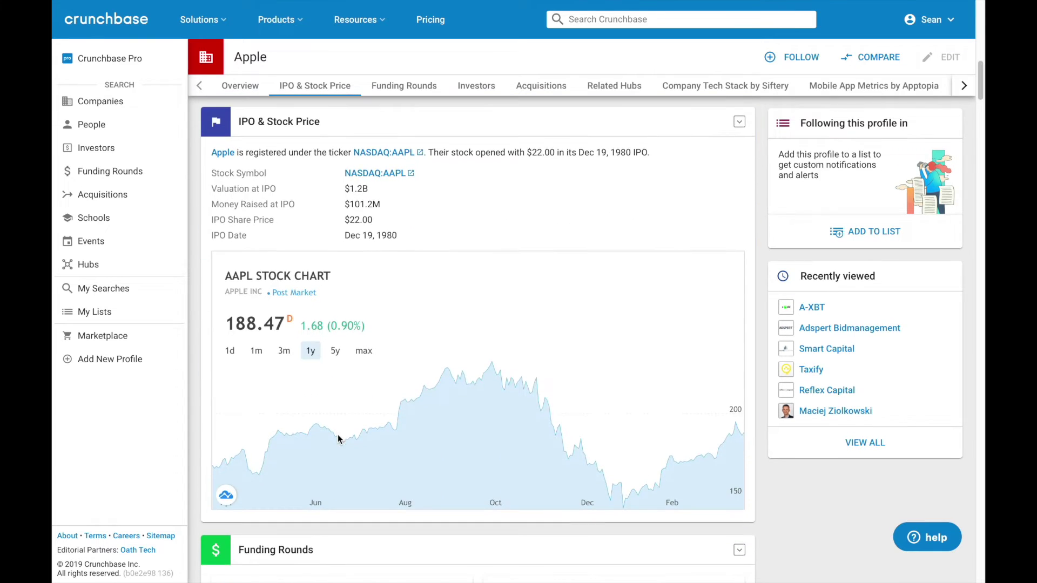
scroll(352, 407, "down", 6)
scroll(352, 407, "down", 5)
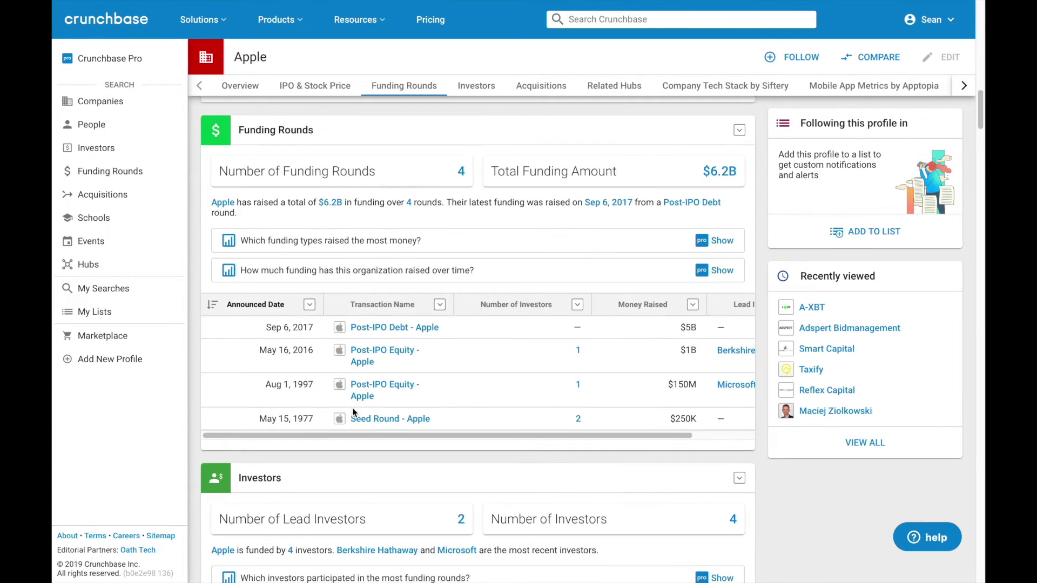
scroll(352, 407, "down", 4)
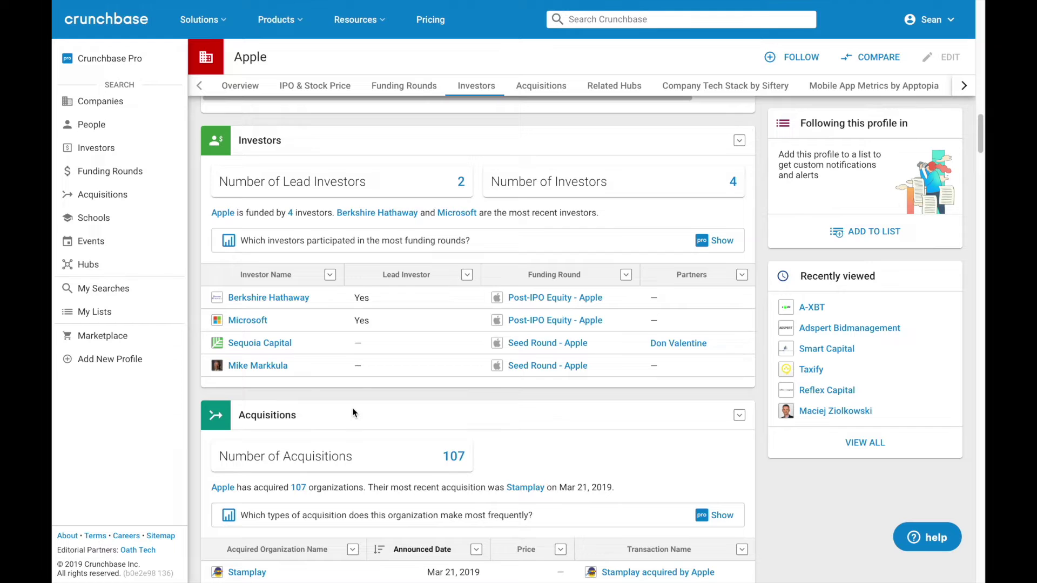
scroll(362, 349, "down", 5)
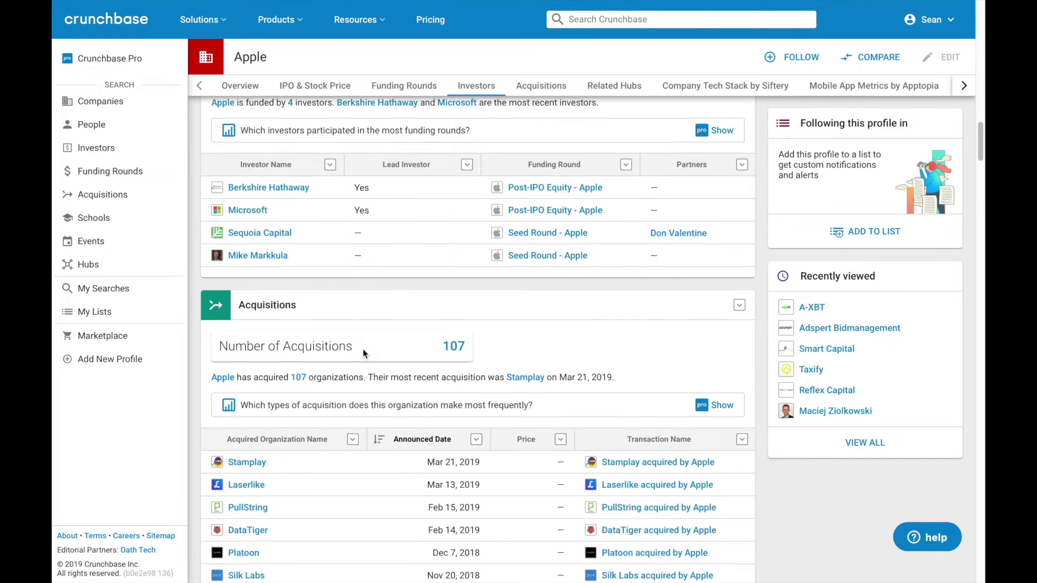
scroll(363, 354, "down", 8)
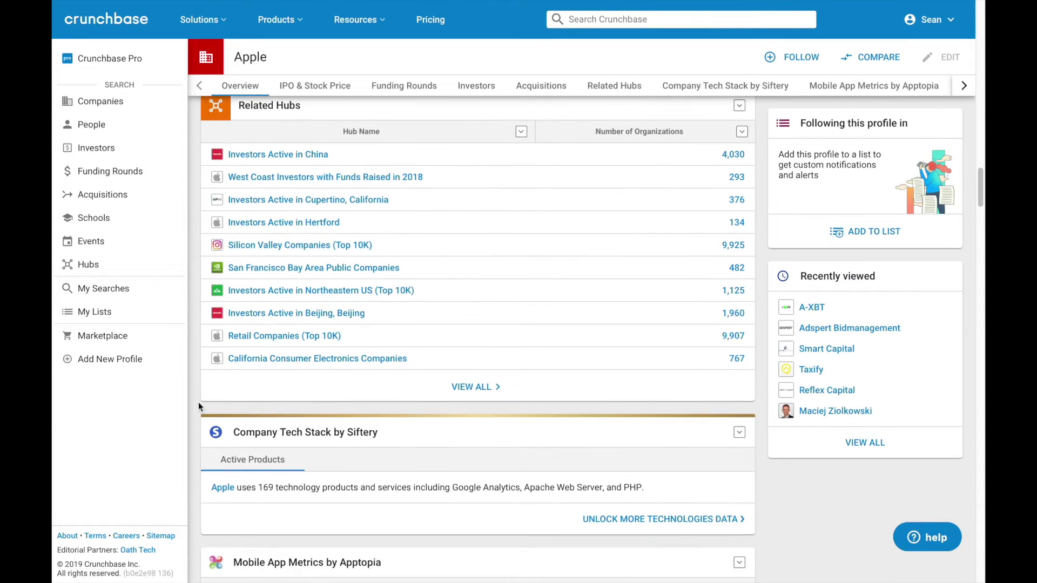
Examine Apple's tech stack, mobile app metrics, web traffic, patents, interest signals, competitors, revenue and IT spend.
scroll(198, 404, "down", 5)
scroll(197, 405, "down", 1)
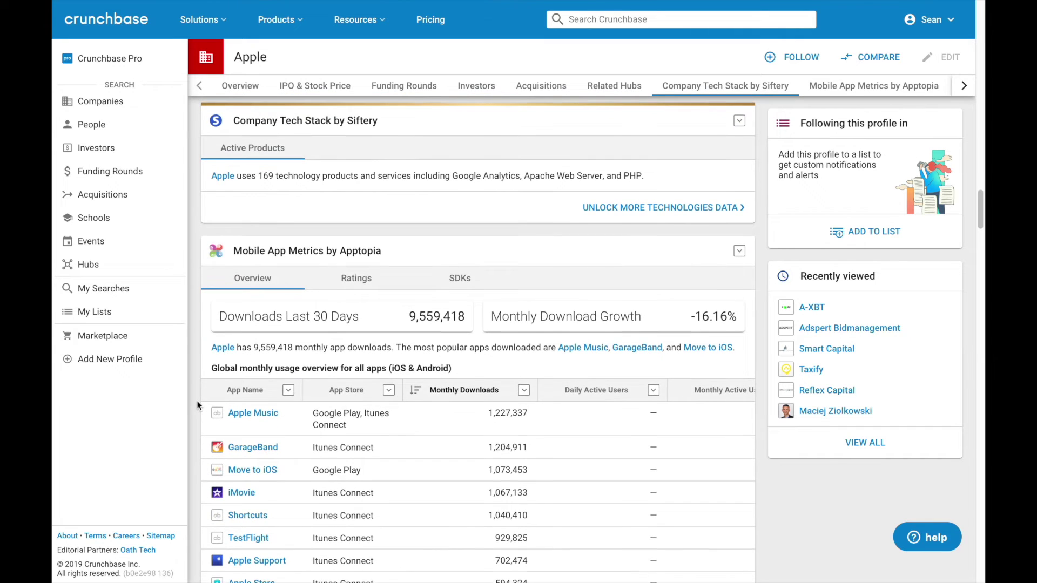
scroll(197, 405, "down", 3)
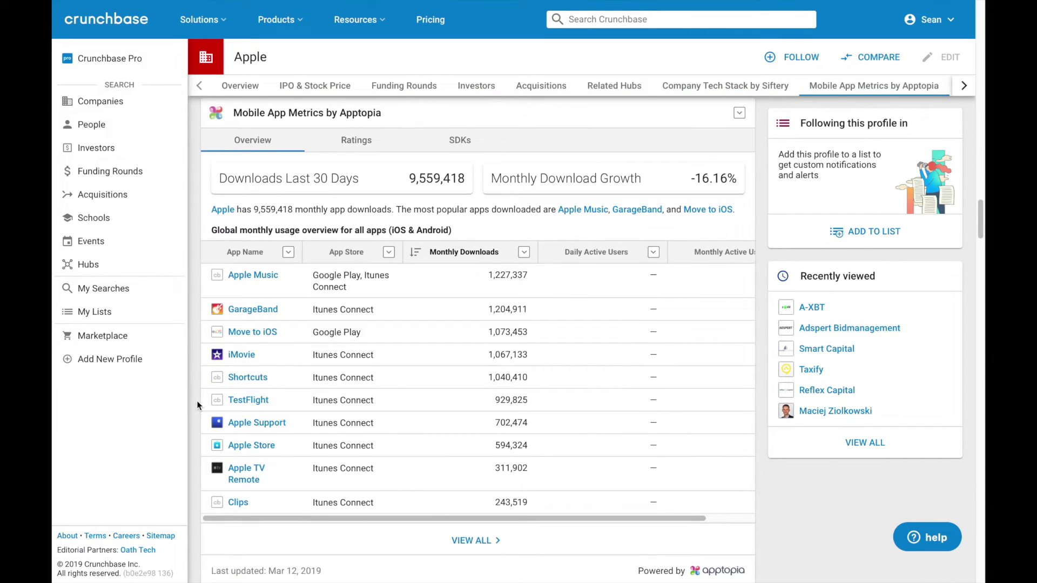
scroll(197, 405, "down", 6)
scroll(197, 405, "down", 5)
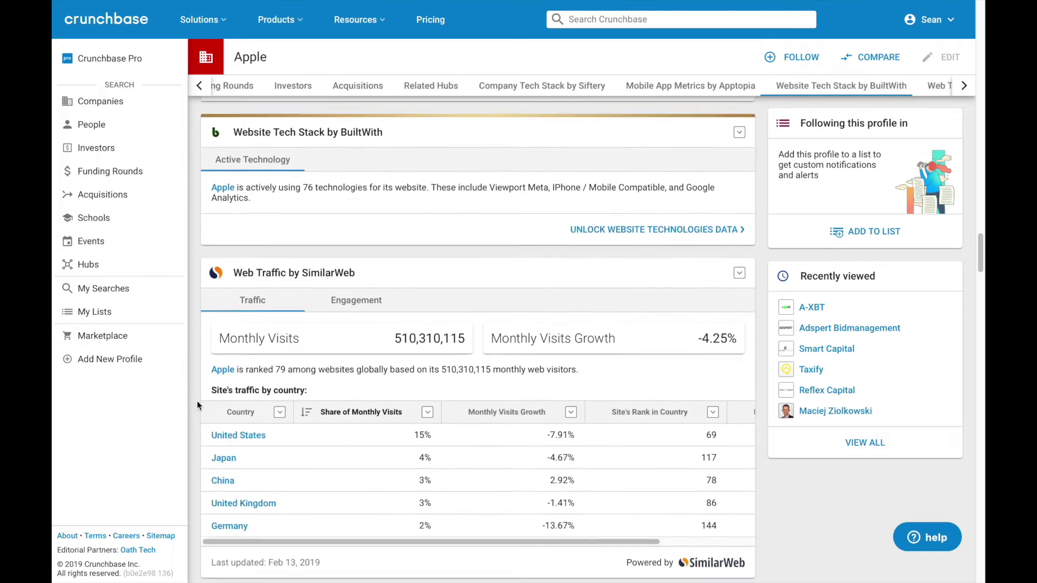
scroll(197, 405, "down", 2)
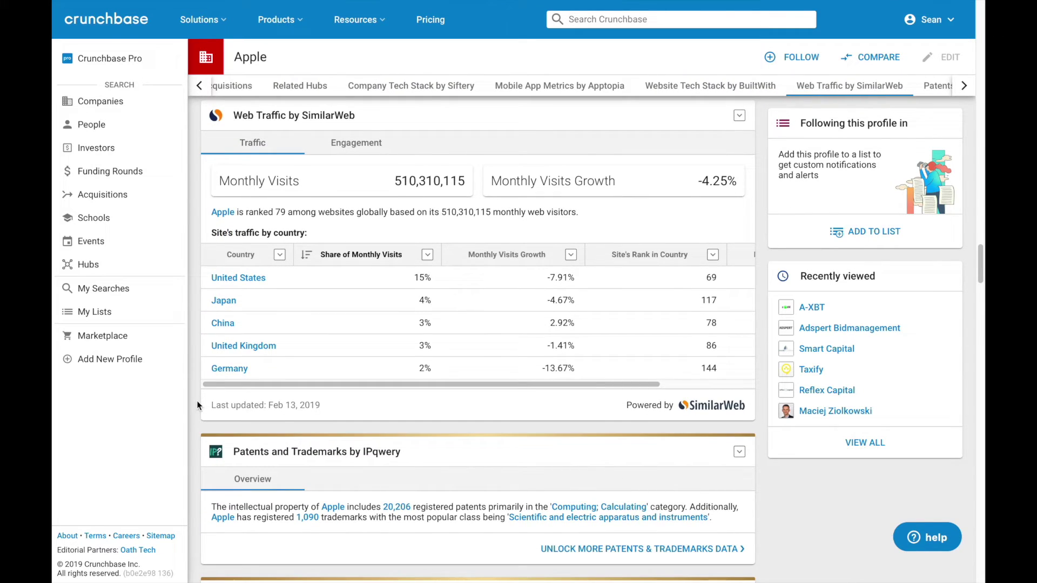
scroll(197, 405, "down", 6)
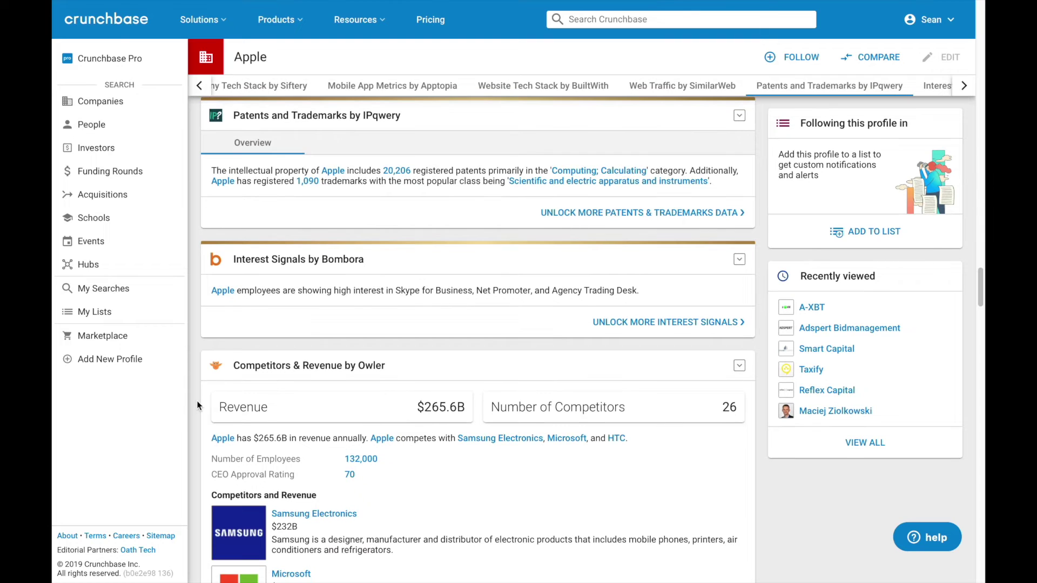
scroll(205, 319, "down", 5)
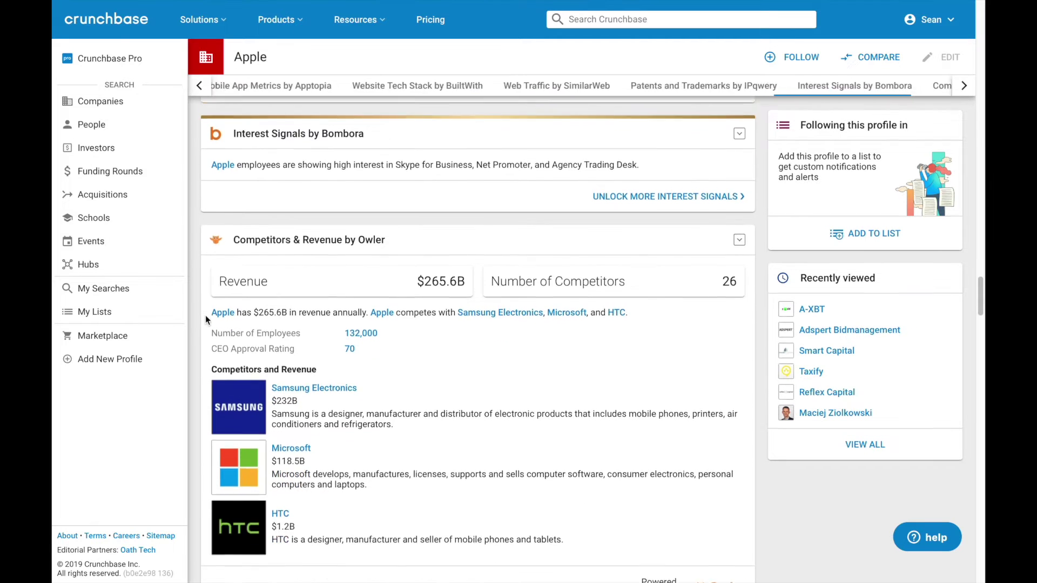
scroll(205, 316, "down", 6)
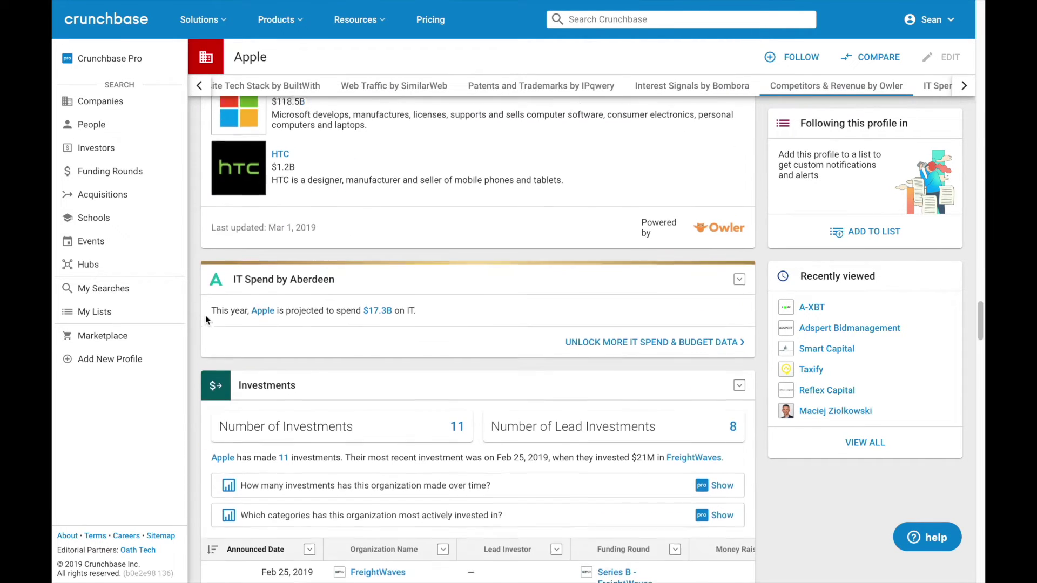
Review Apple's investments, exits, funds raised, current and past team, board members and sub-organizations.
scroll(205, 319, "down", 8)
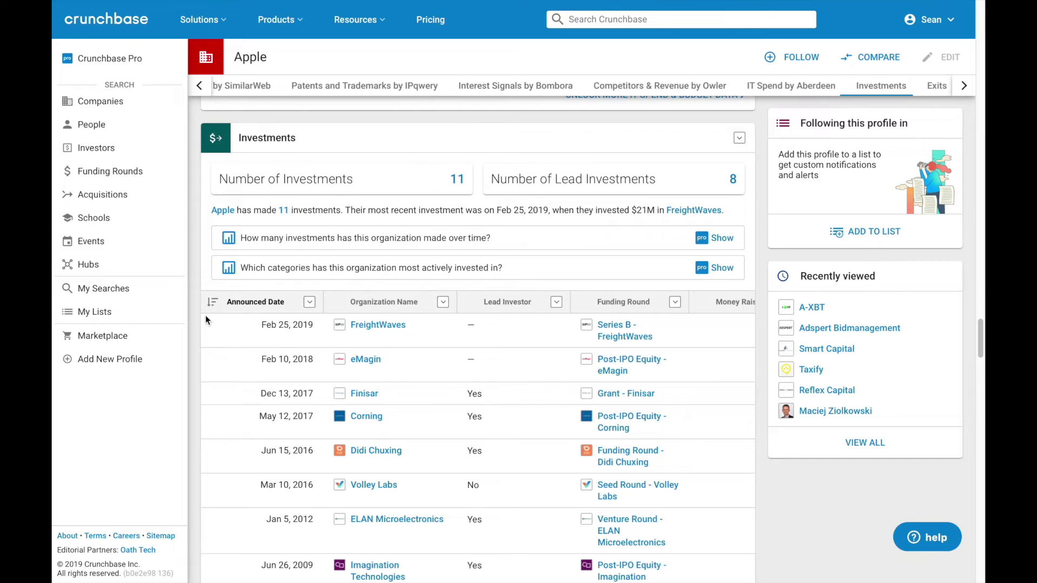
scroll(205, 320, "down", 8)
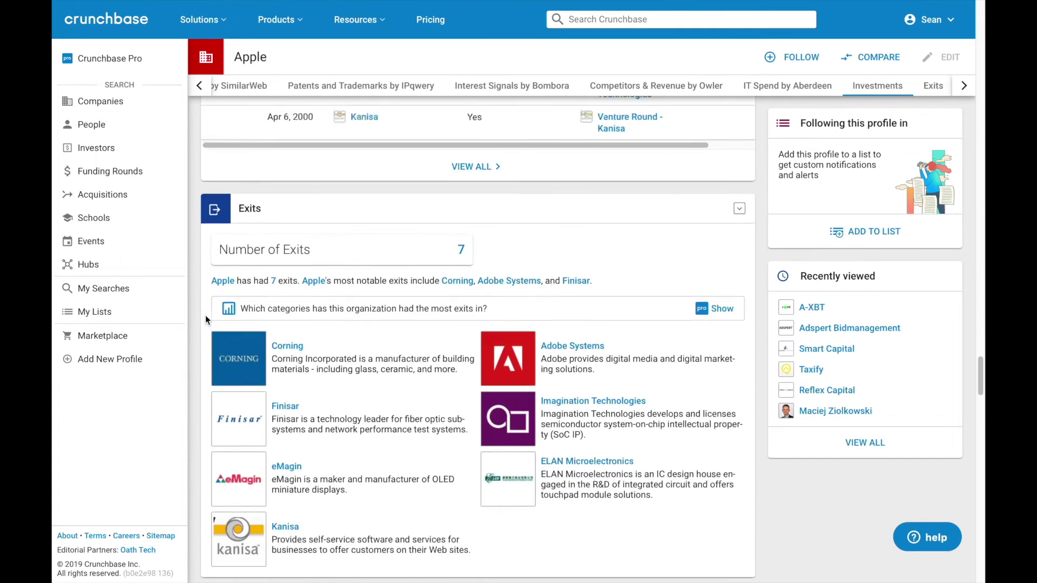
scroll(206, 319, "down", 7)
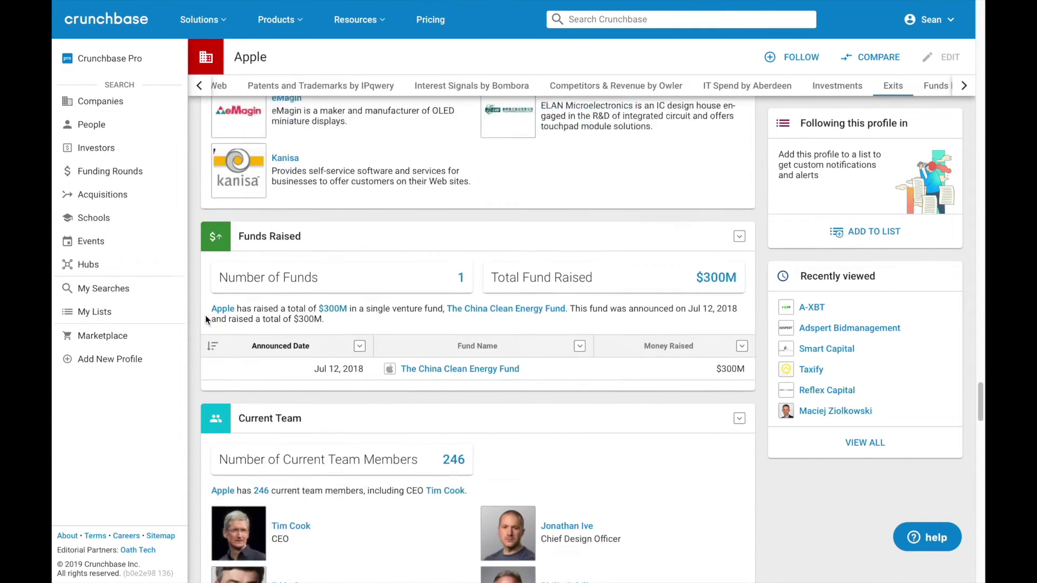
scroll(206, 320, "down", 1)
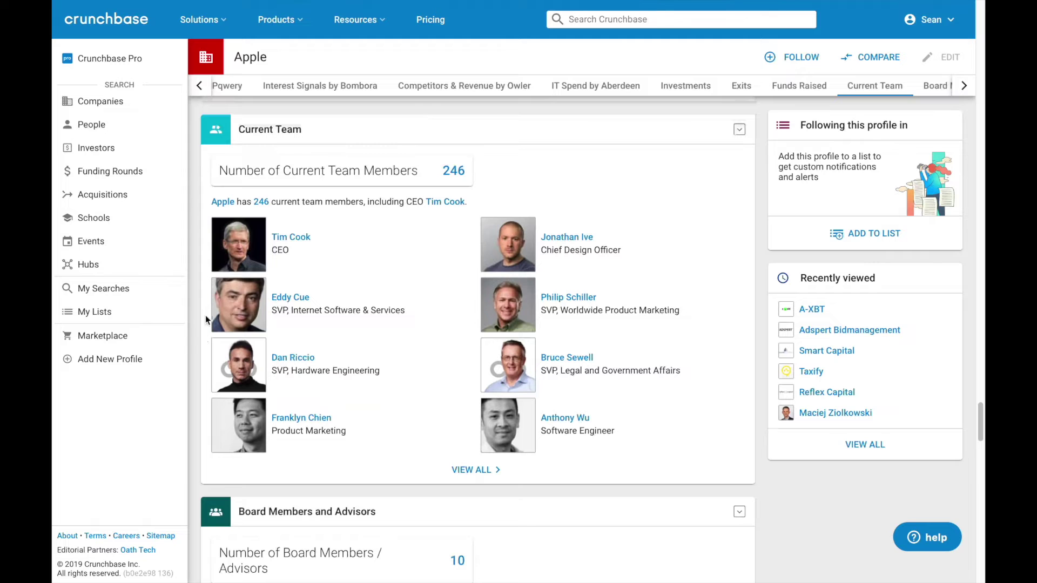
scroll(206, 320, "down", 13)
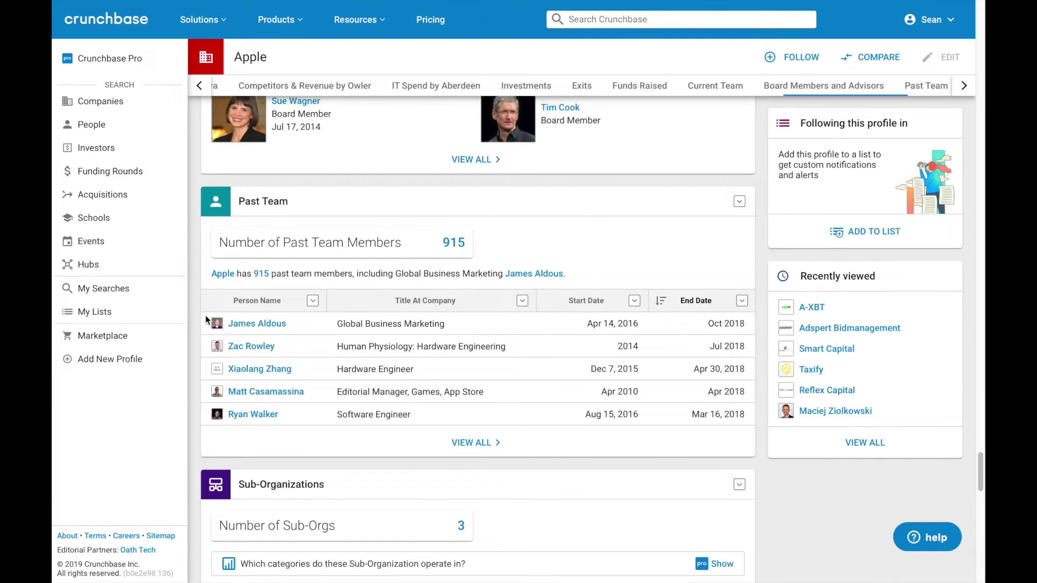
scroll(205, 320, "down", 11)
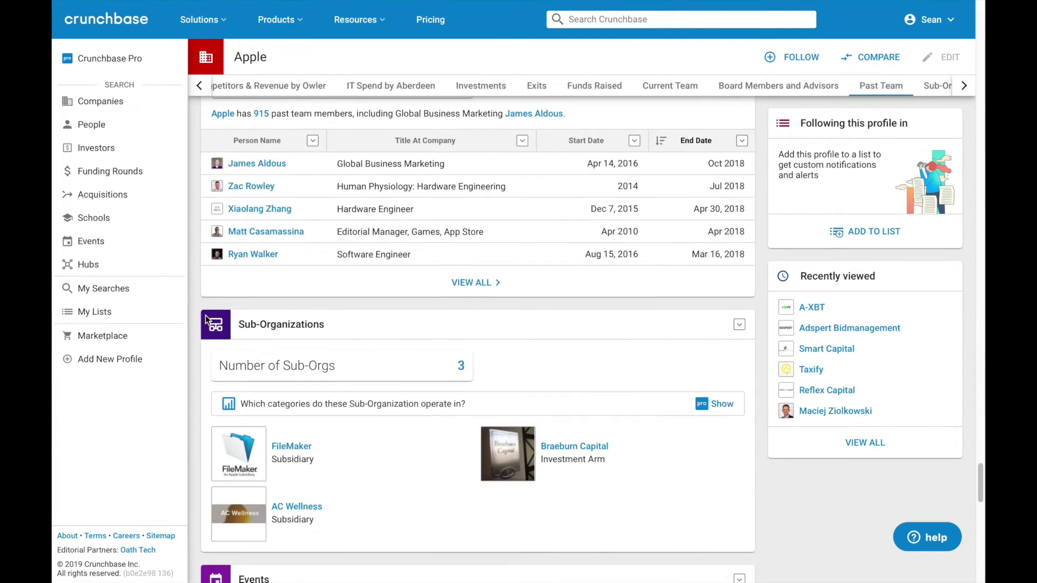
scroll(205, 320, "down", 9)
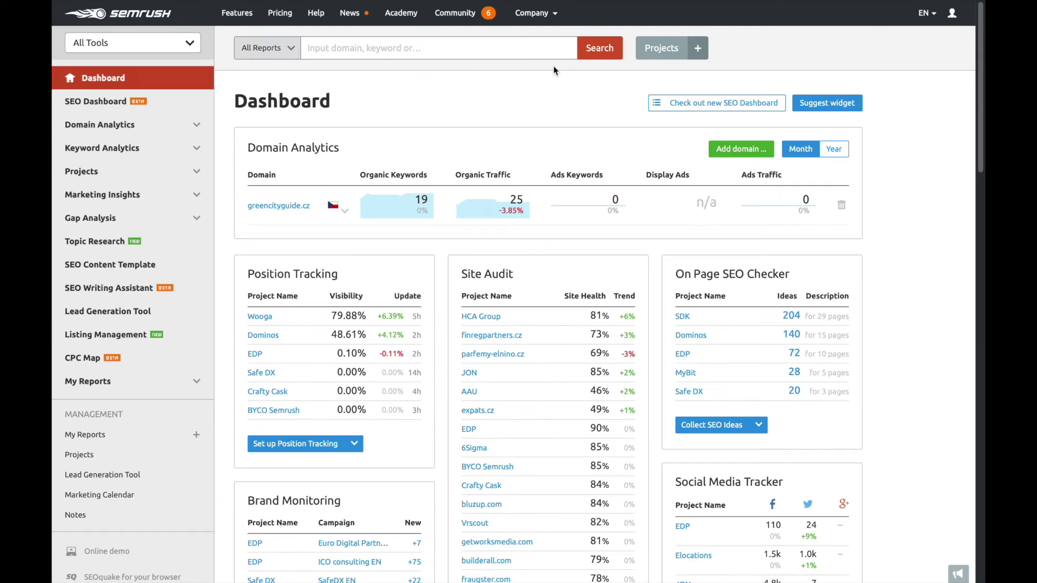
In Semrush, switch to the Competitive Research Toolkit and run a Traffic Analytics report for apple.com.
left_click(185, 46)
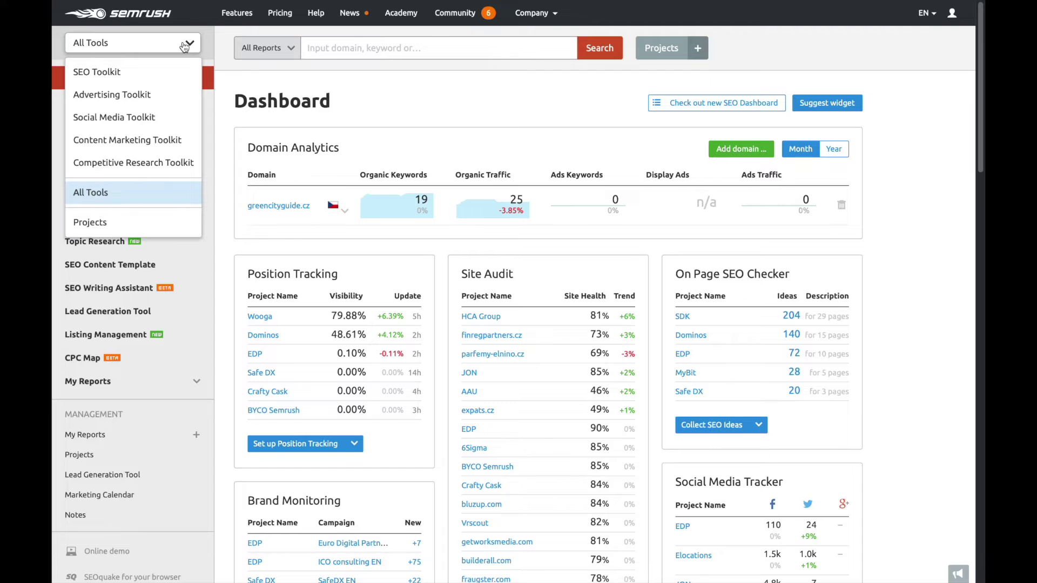
left_click(146, 162)
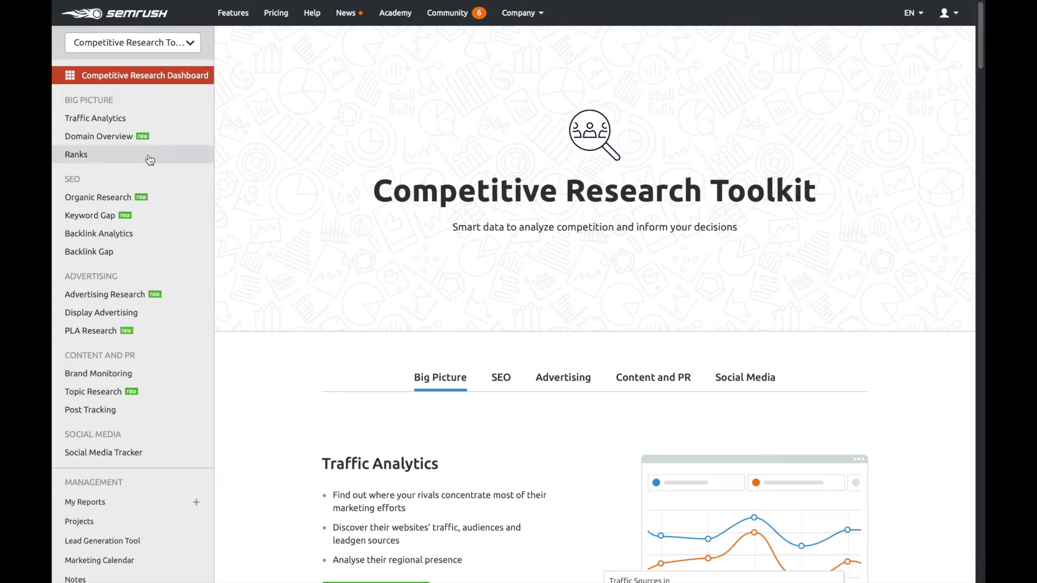
left_click(109, 123)
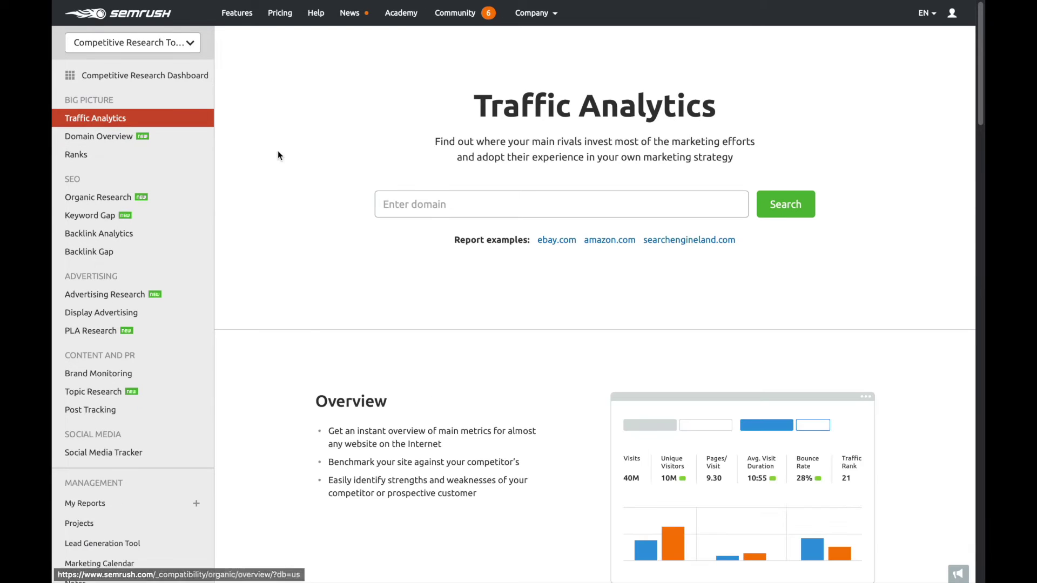
type("apple.com")
key("Return")
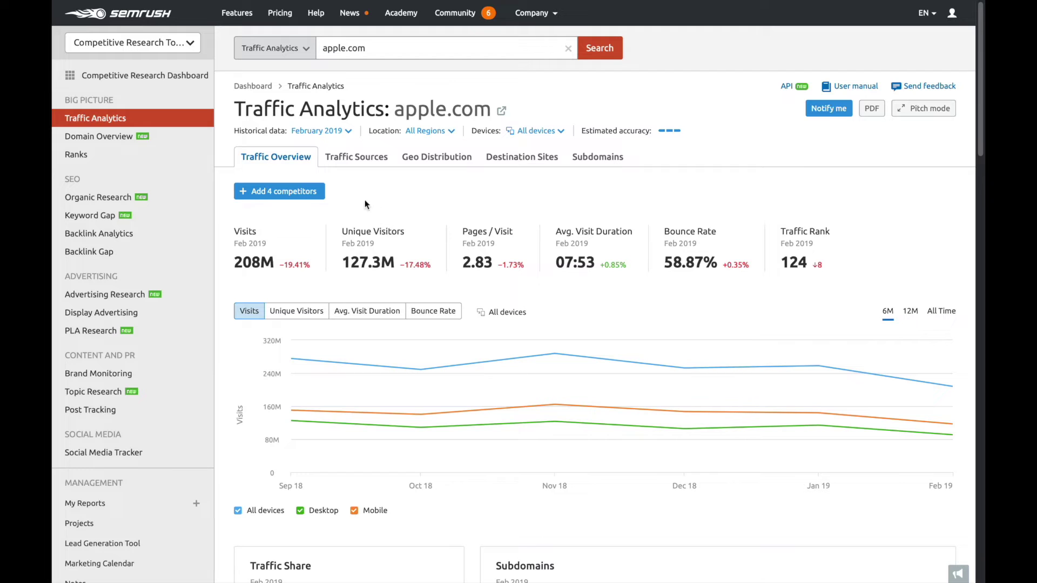
Look through the report's historical data, location and device filter options and its estimated accuracy, keeping the current settings.
left_click(334, 131)
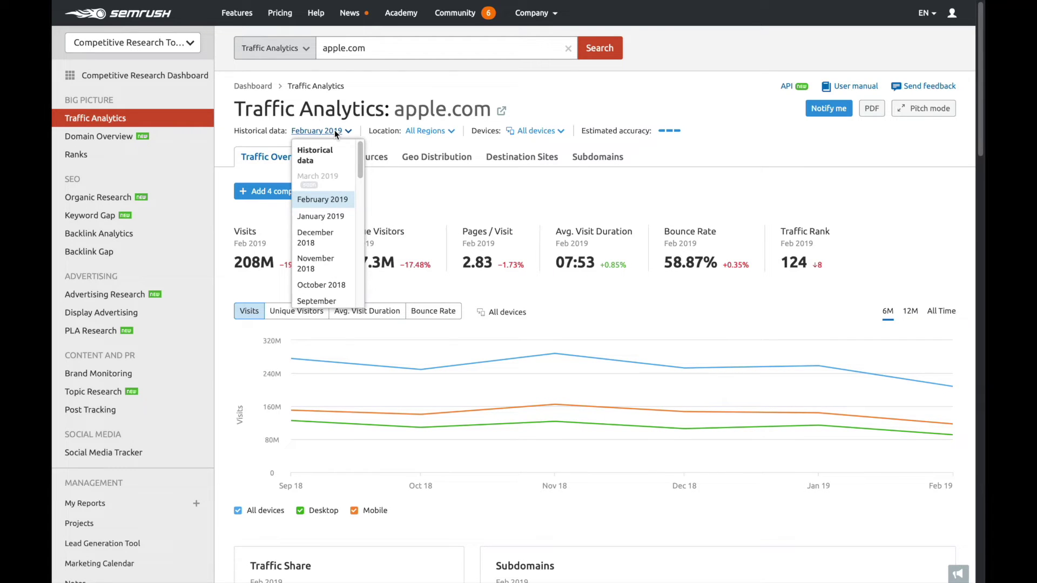
left_click(335, 129)
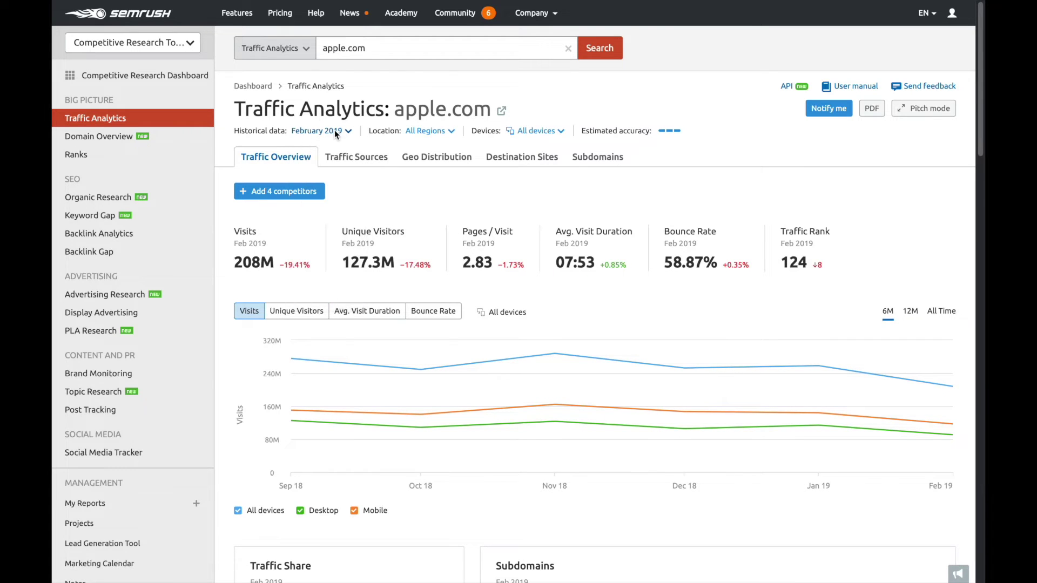
left_click(419, 132)
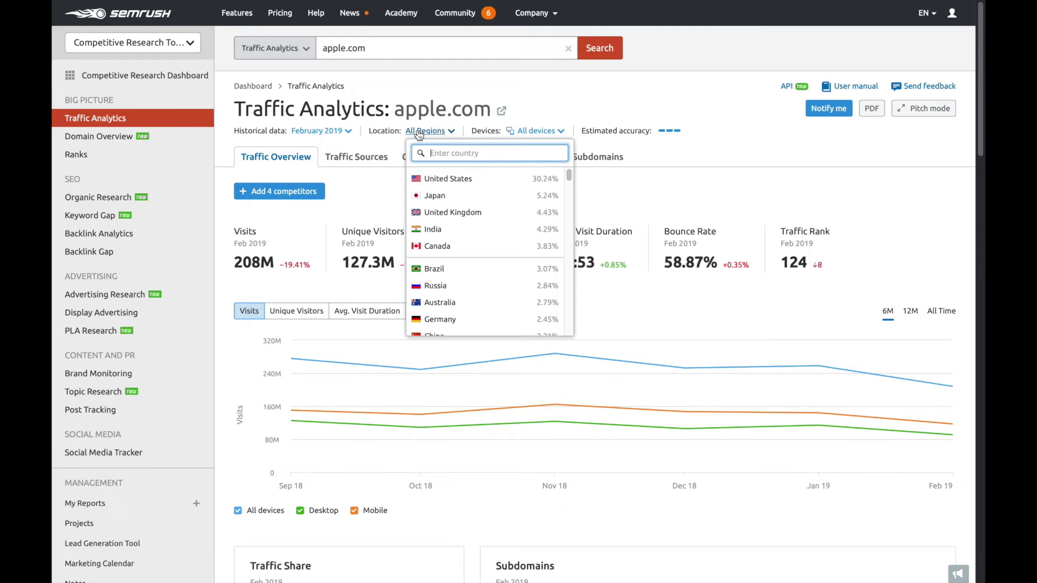
left_click(419, 132)
left_click(522, 132)
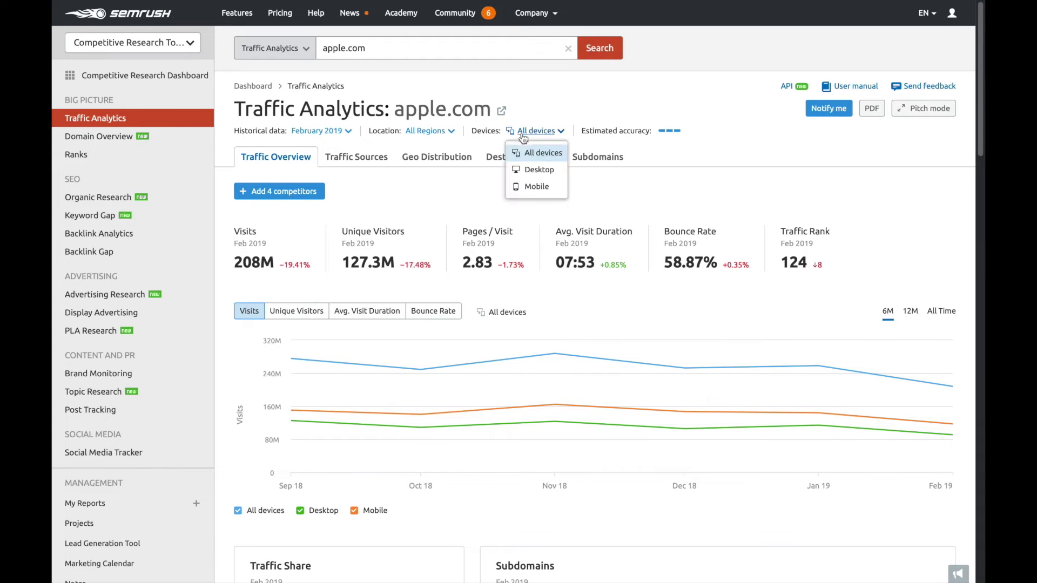
left_click(521, 135)
mouse_move(664, 138)
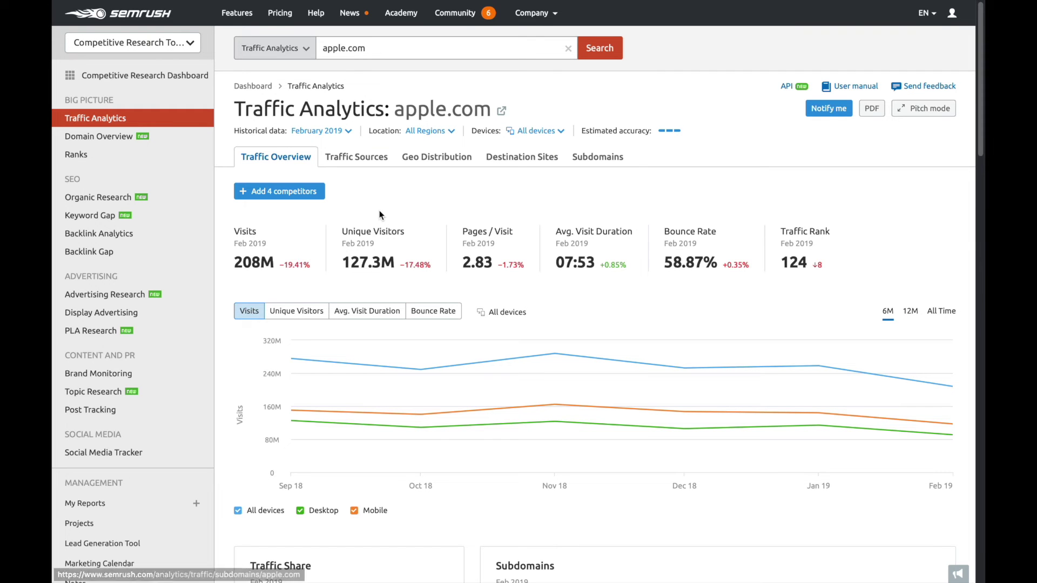
Add amazon.com and netflix.com as competitors to apple.com and run the traffic comparison.
left_click(301, 193)
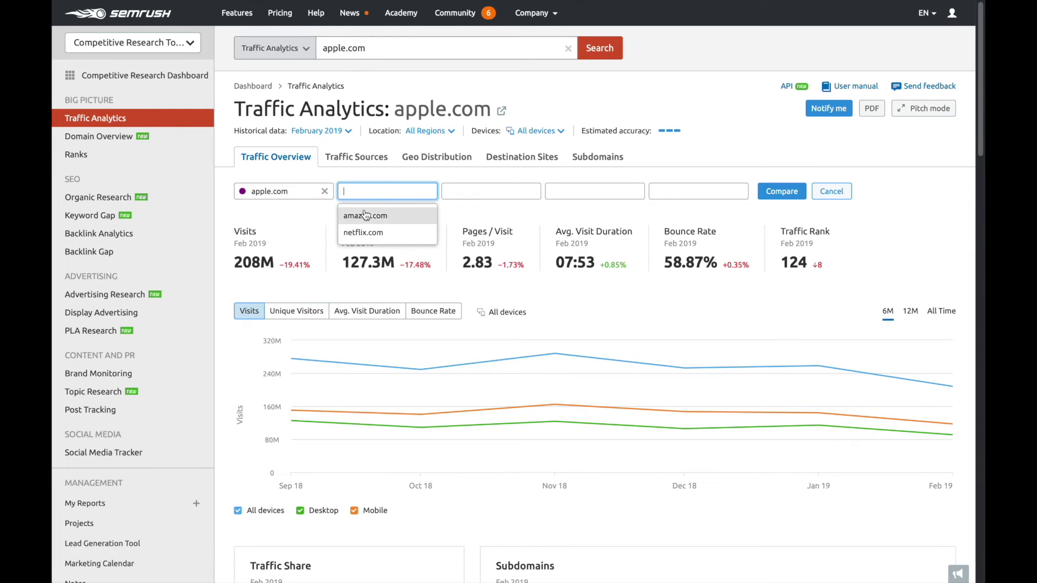
left_click(366, 216)
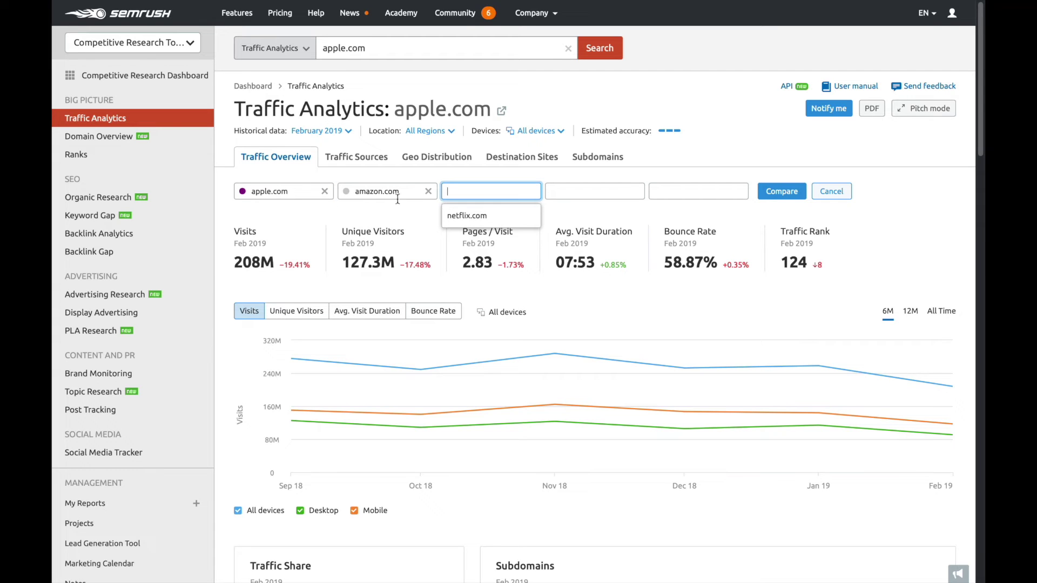
left_click(498, 217)
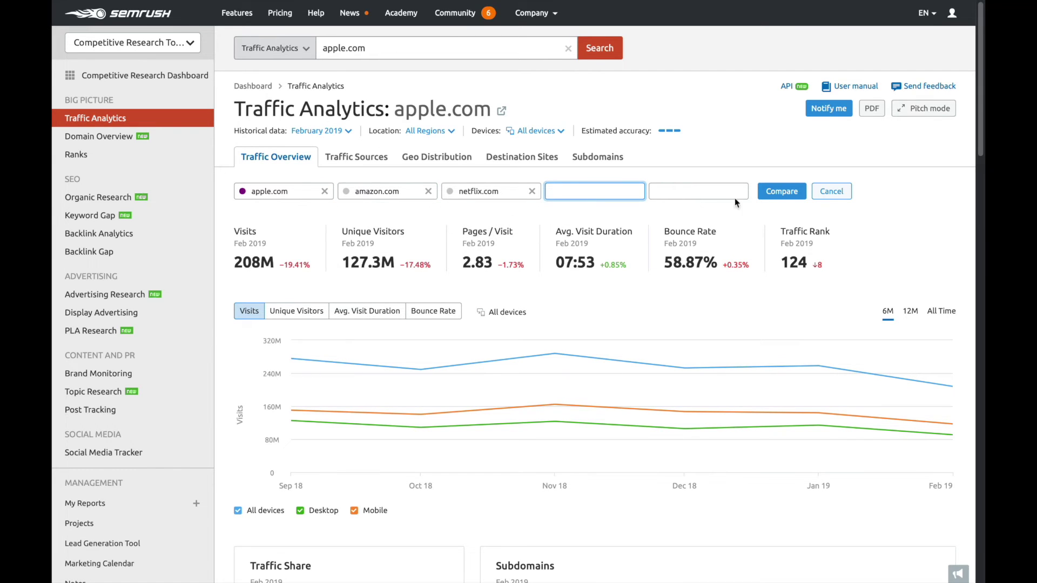
left_click(772, 194)
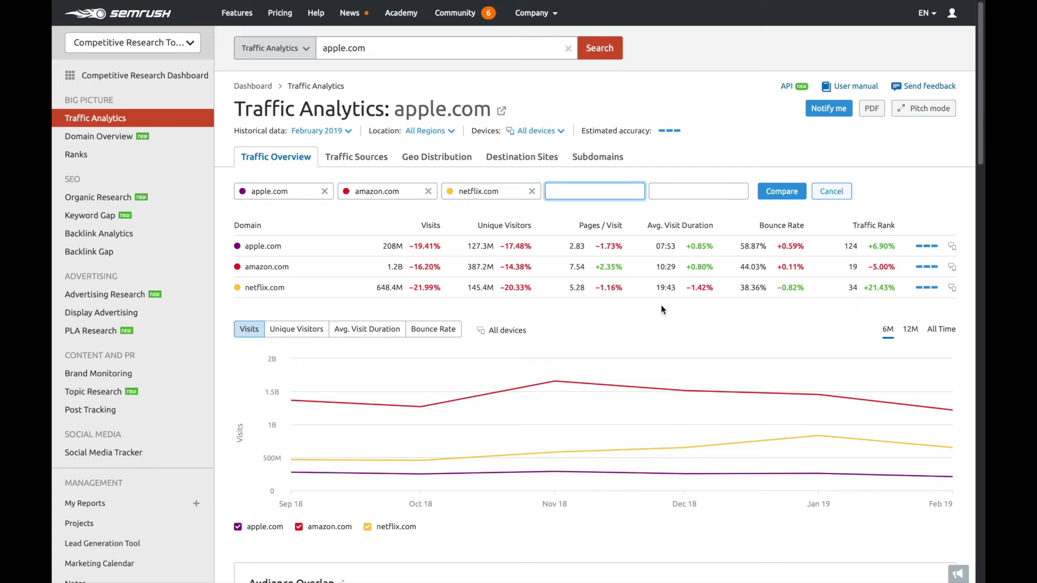
Examine the three domains' visits trend, audience overlap, visits per traffic source, traffic by countries and company info.
scroll(604, 305, "down", 5)
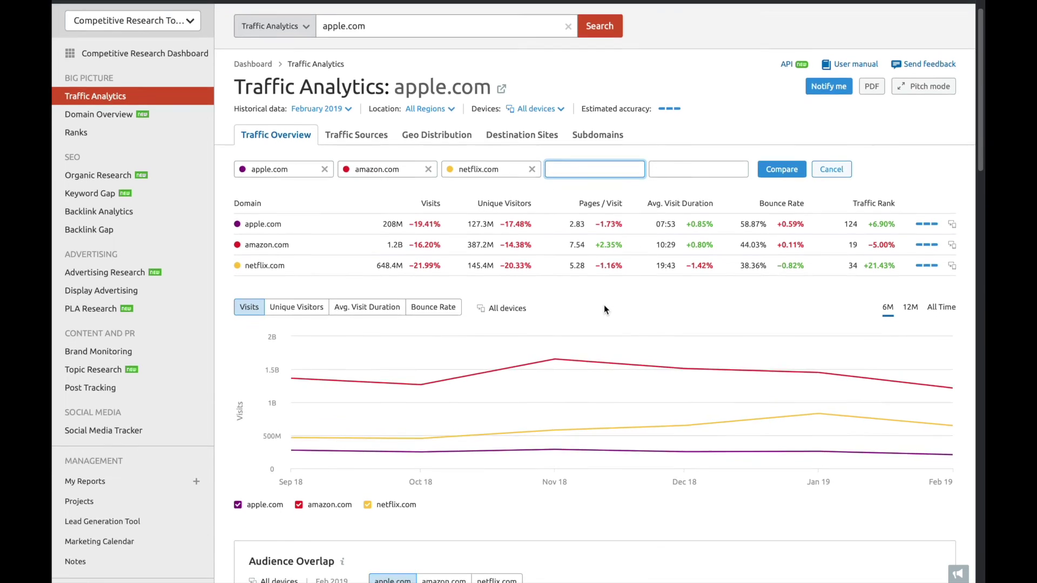
scroll(604, 308, "down", 4)
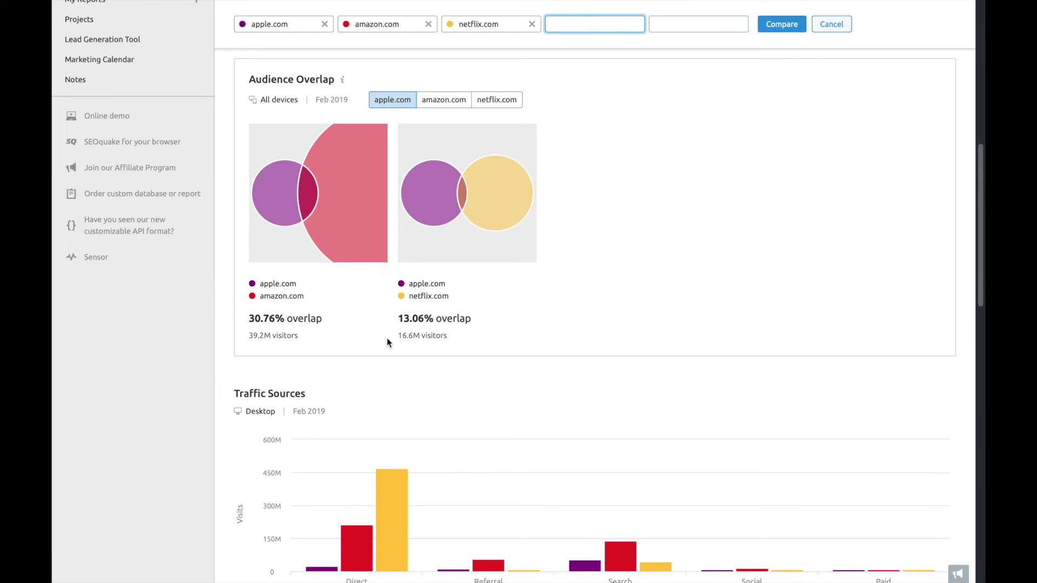
scroll(387, 338, "down", 6)
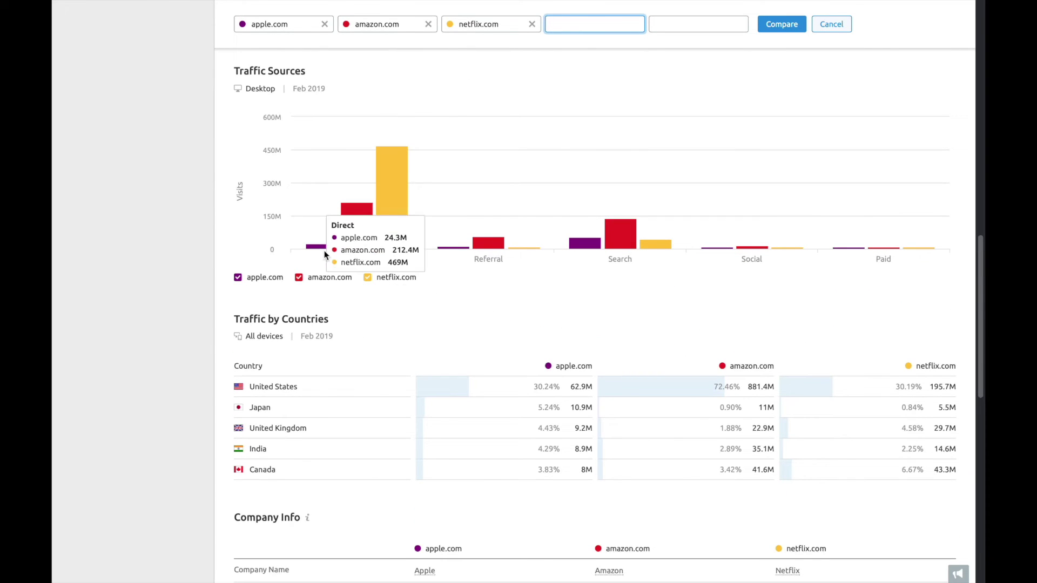
mouse_move(481, 252)
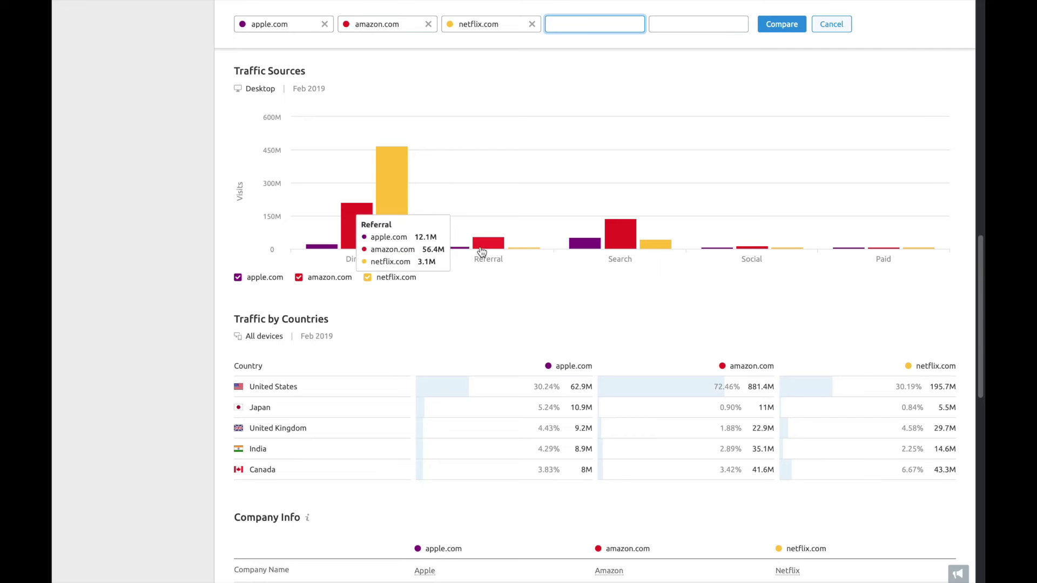
mouse_move(739, 248)
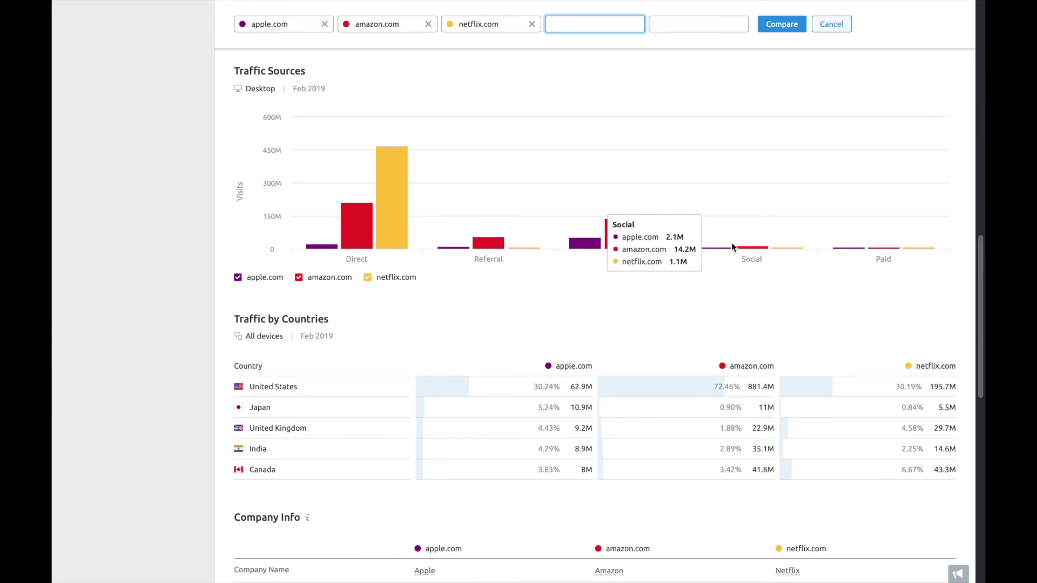
mouse_move(867, 246)
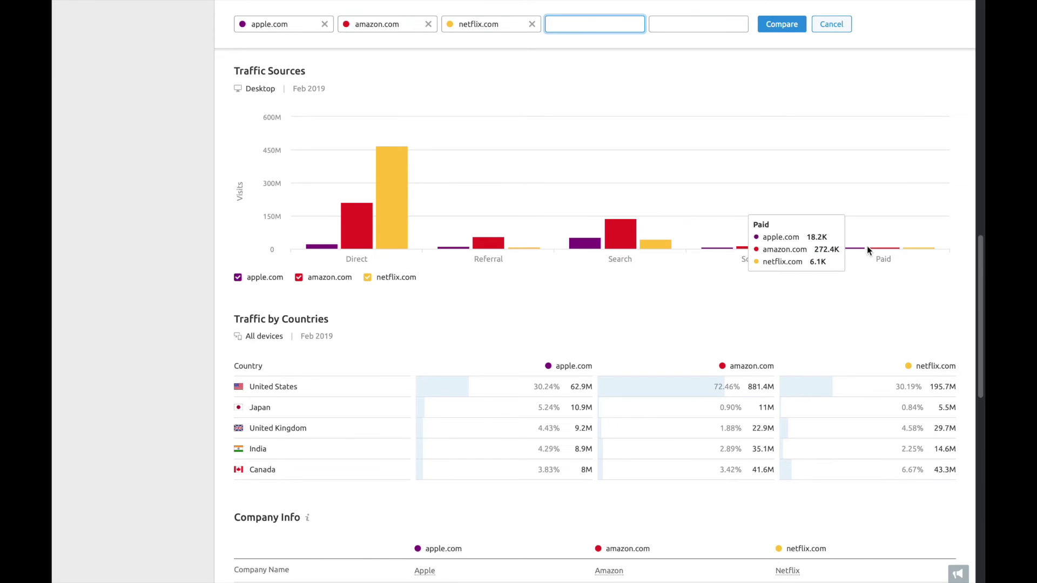
scroll(627, 278, "down", 2)
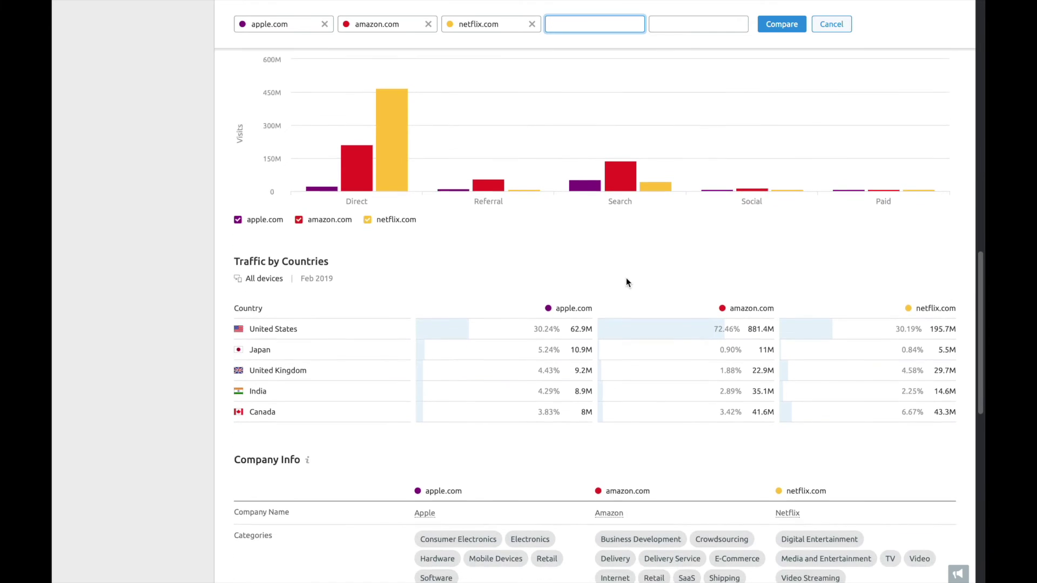
scroll(627, 277, "down", 3)
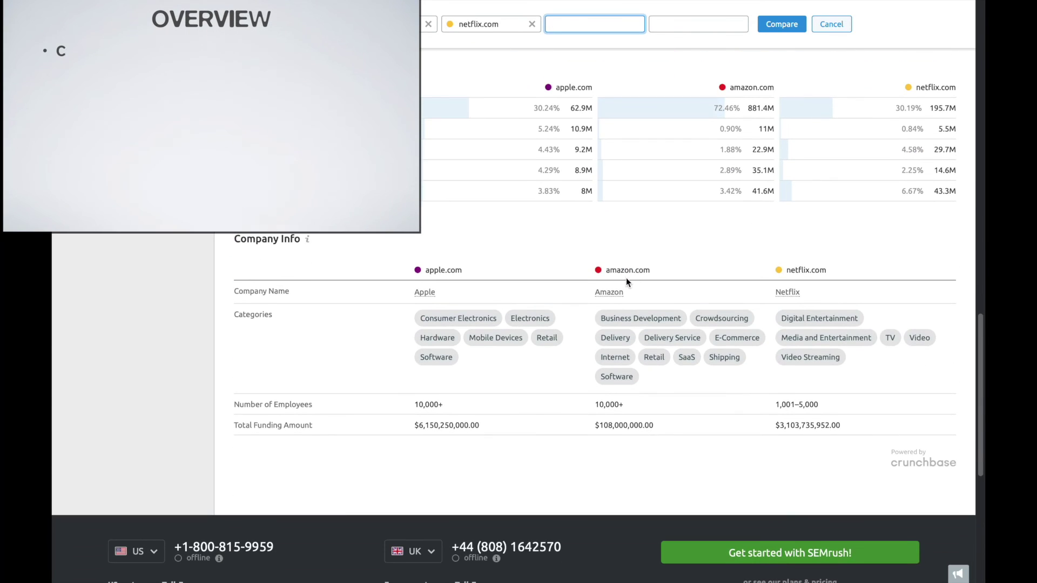
scroll(627, 277, "up", 1)
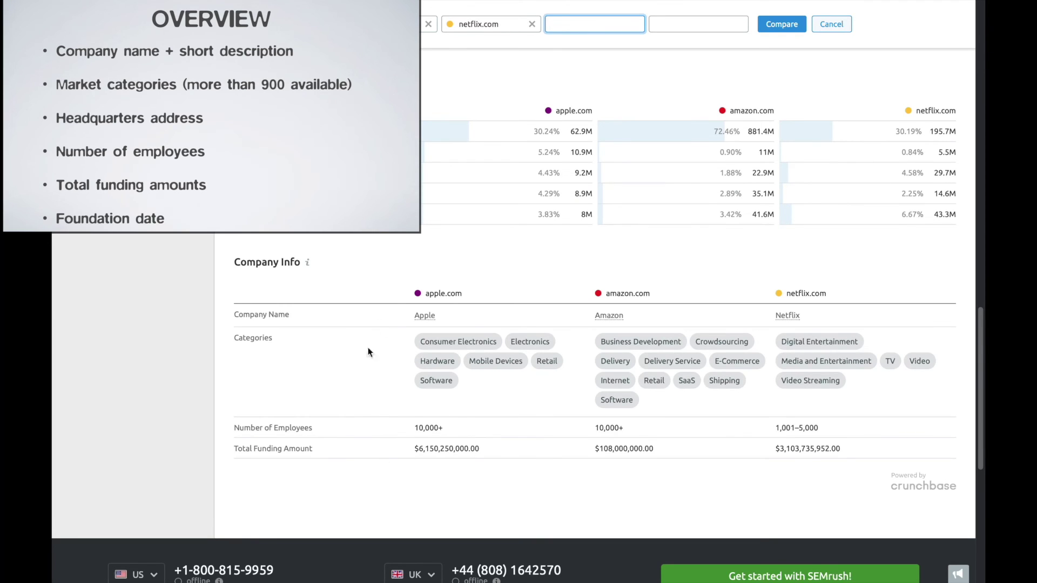
View Apple's short description in the company info, open its full Crunchbase profile, and return to the Semrush comparison.
mouse_move(429, 323)
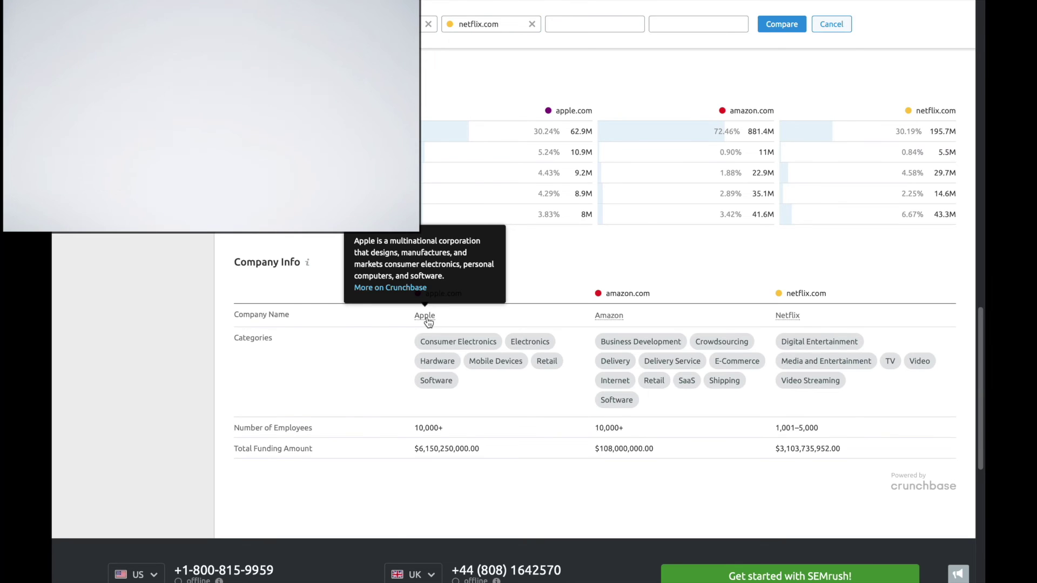
left_click(425, 315)
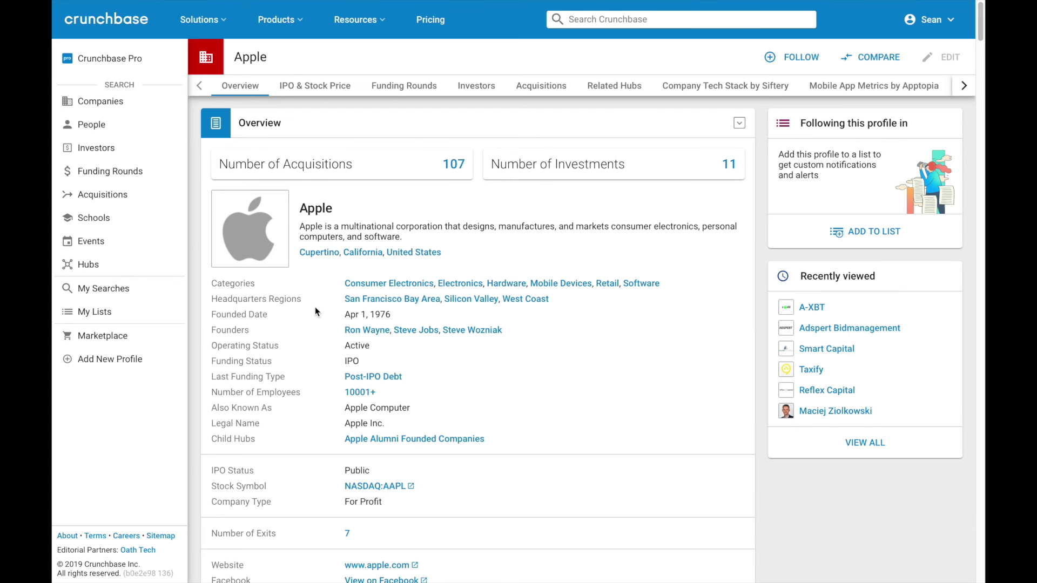
key("super+w")
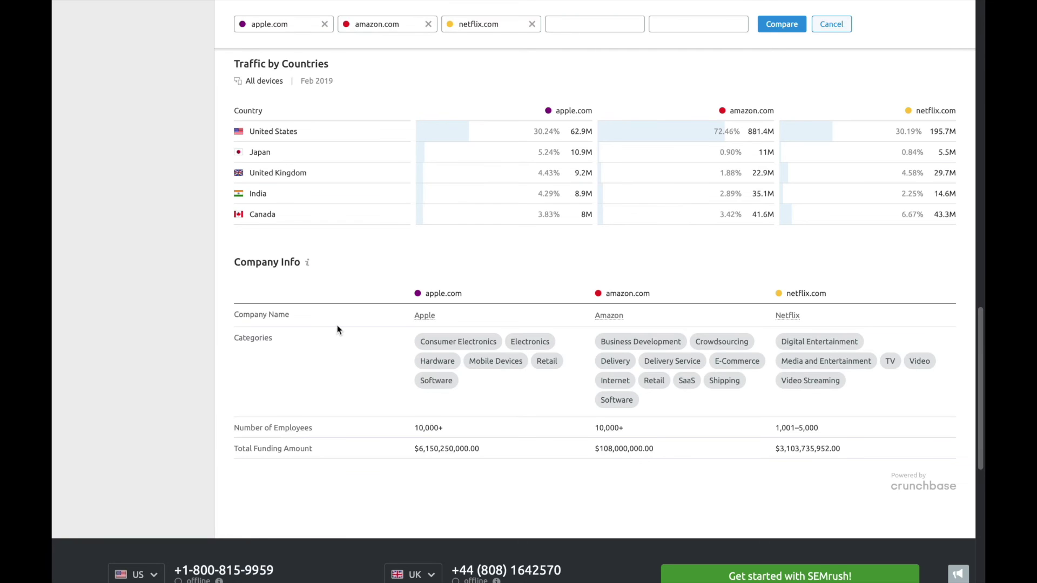
Look through apple.com's Traffic Sources, Geo Distribution, Destination Sites and Subdomains reports.
scroll(324, 319, "up", 15)
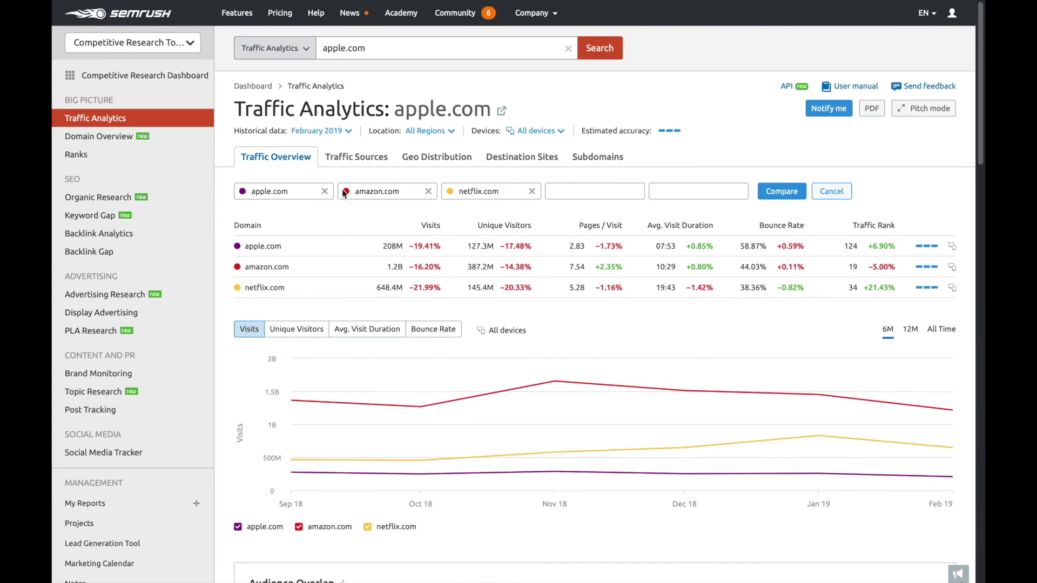
left_click(345, 161)
left_click(426, 158)
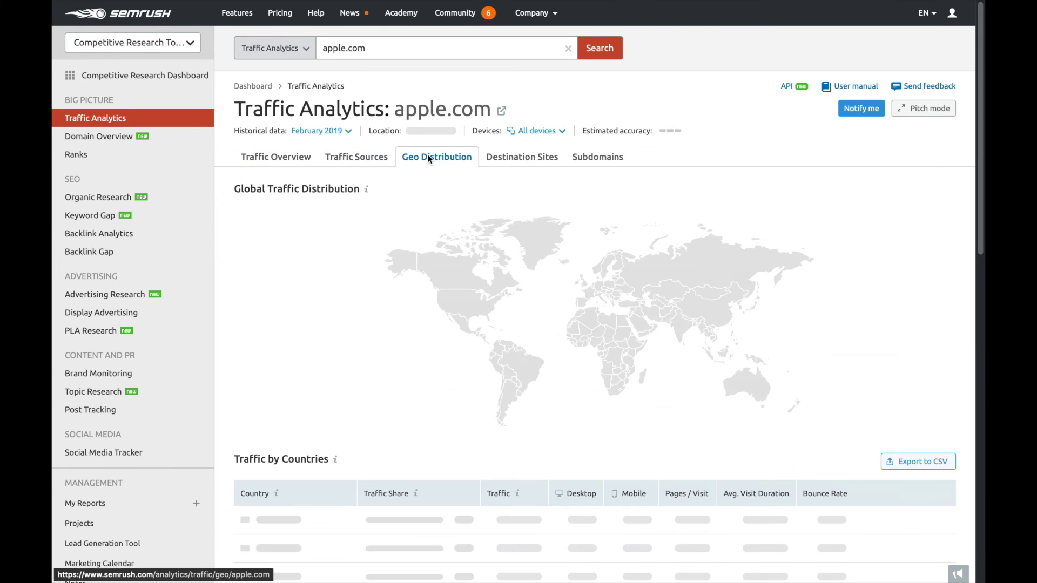
left_click(564, 160)
left_click(584, 156)
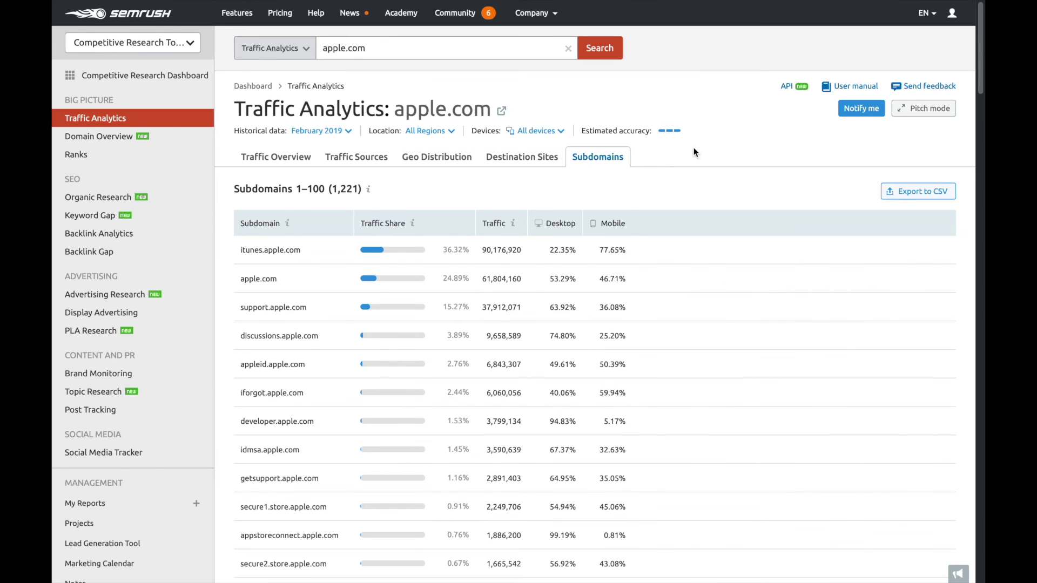